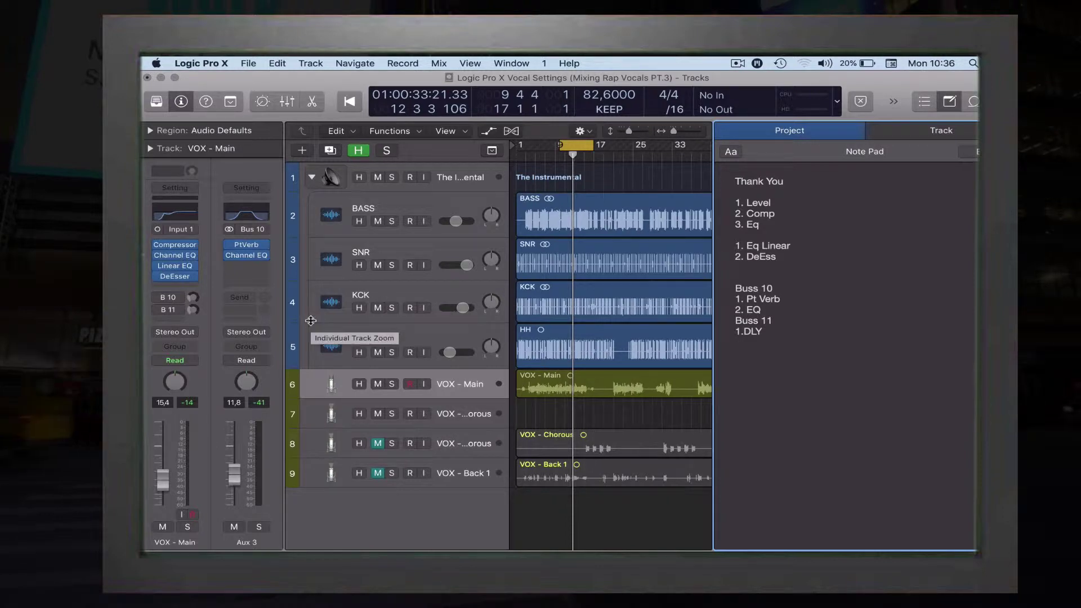
Play the VOX - Main section without sends, turn on its Bus 10 reverb send, and play the section again.
key("space")
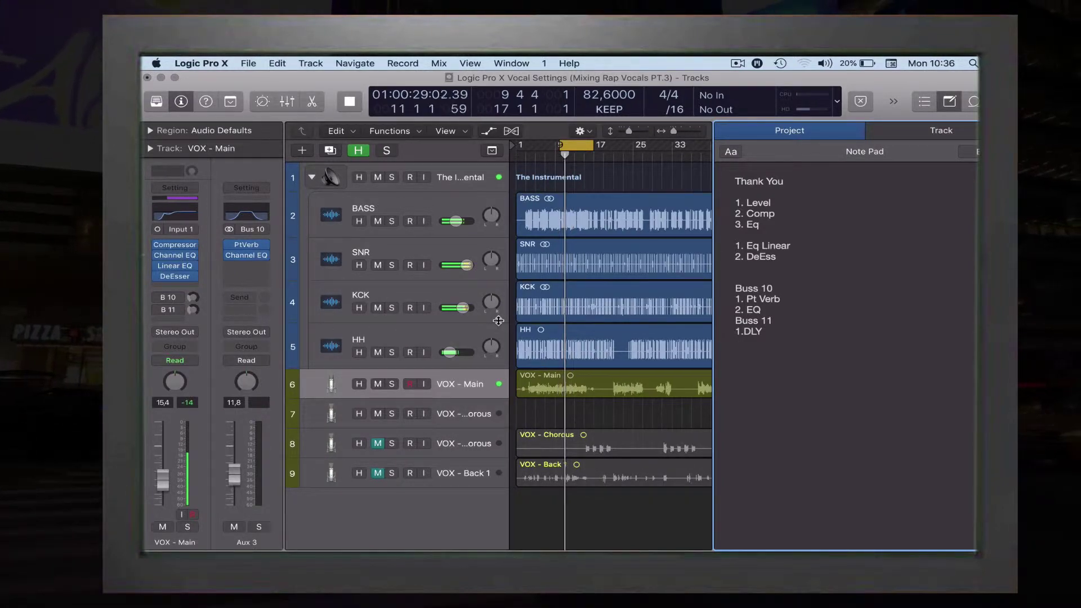
key("space")
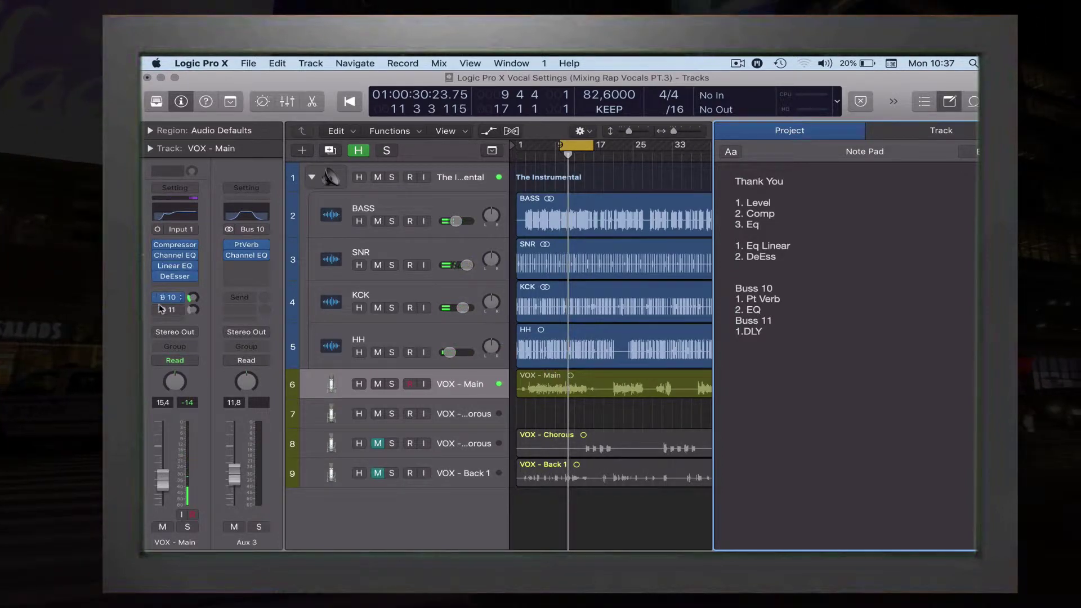
key("space")
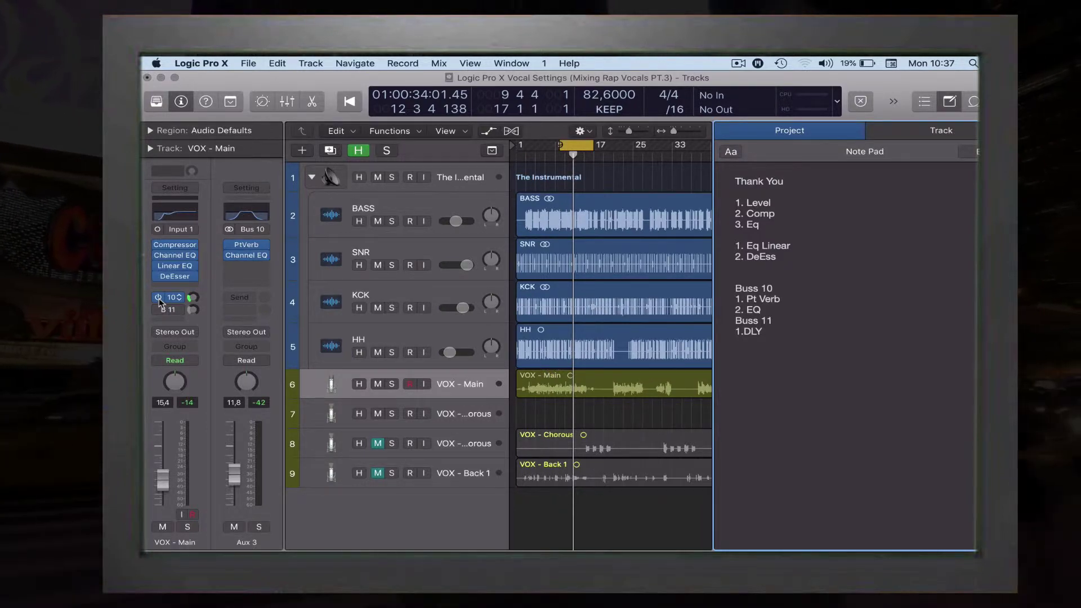
key("space")
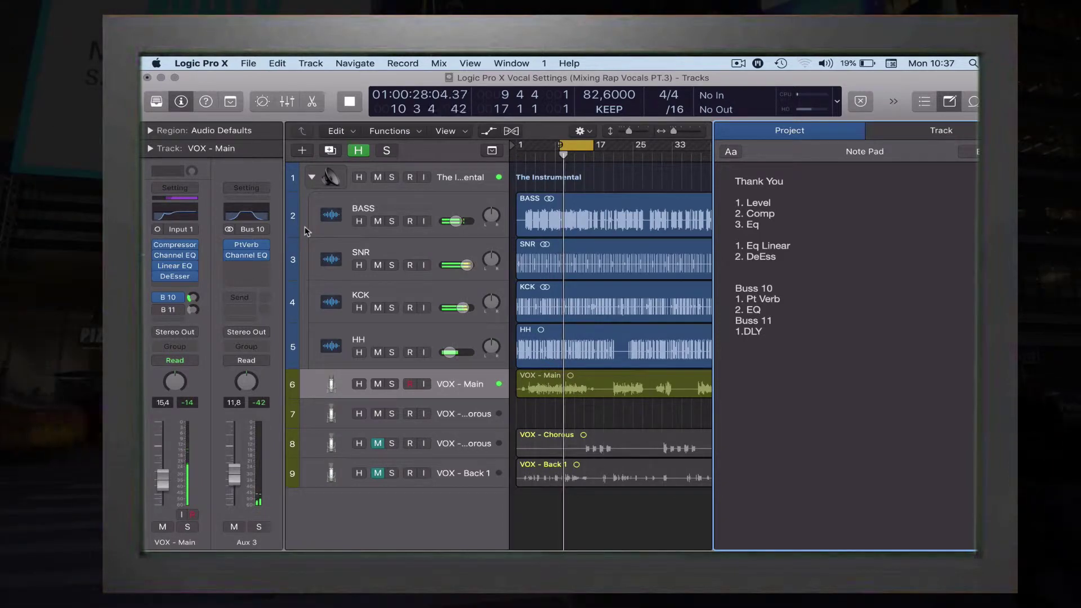
Turn on the Bus 11 delay send on VOX - Main and listen to the vocal with both sends active.
left_click(164, 309)
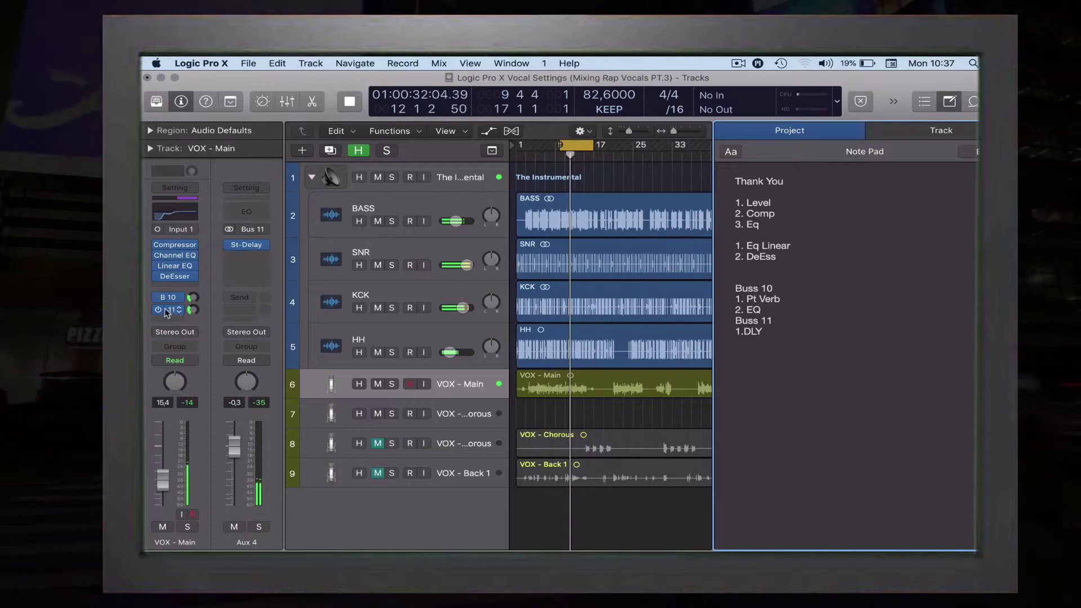
key("space")
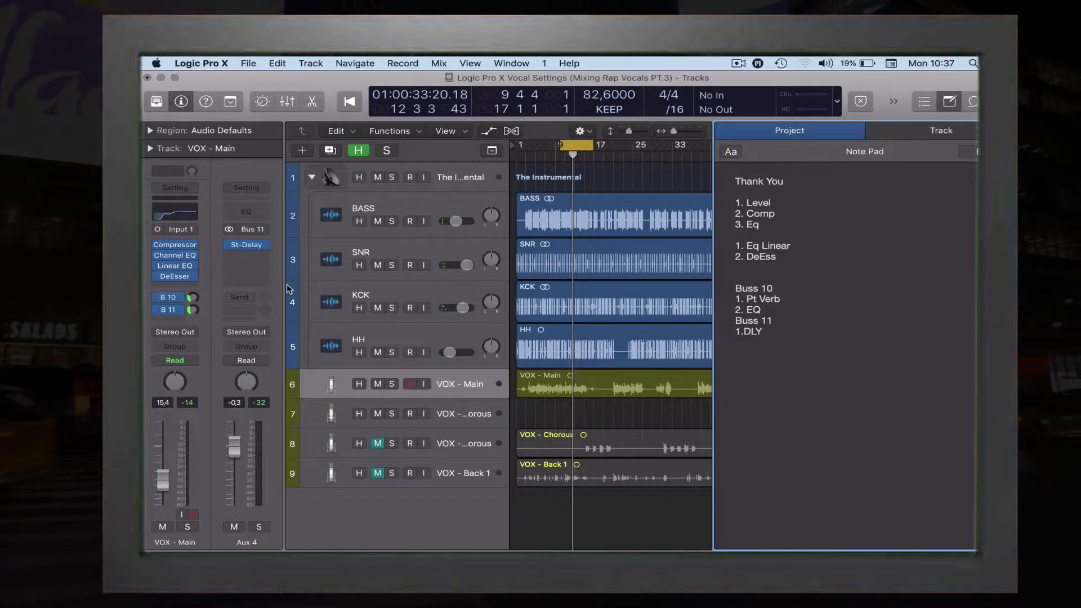
key("space")
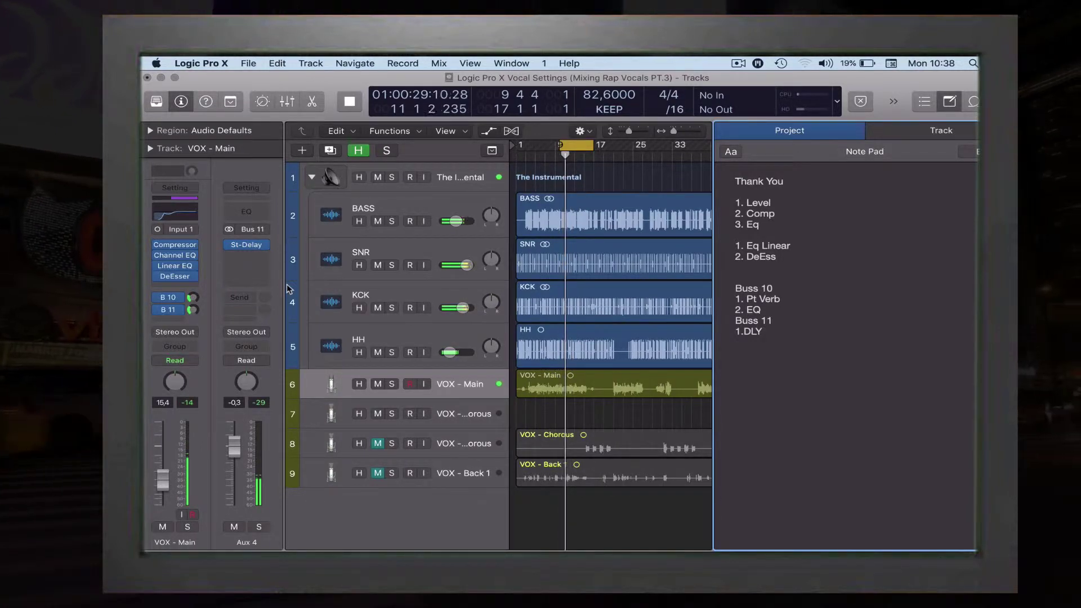
key("space")
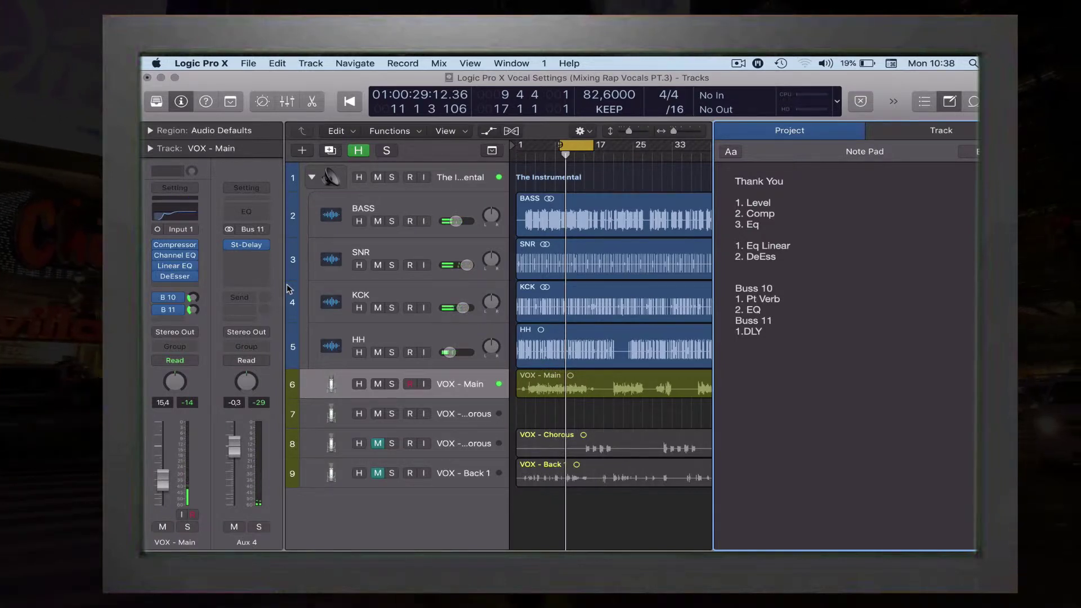
Turn off the Bus 11 send and check the PlatinumVerb settings on the Bus 10 aux channel.
left_click(162, 297)
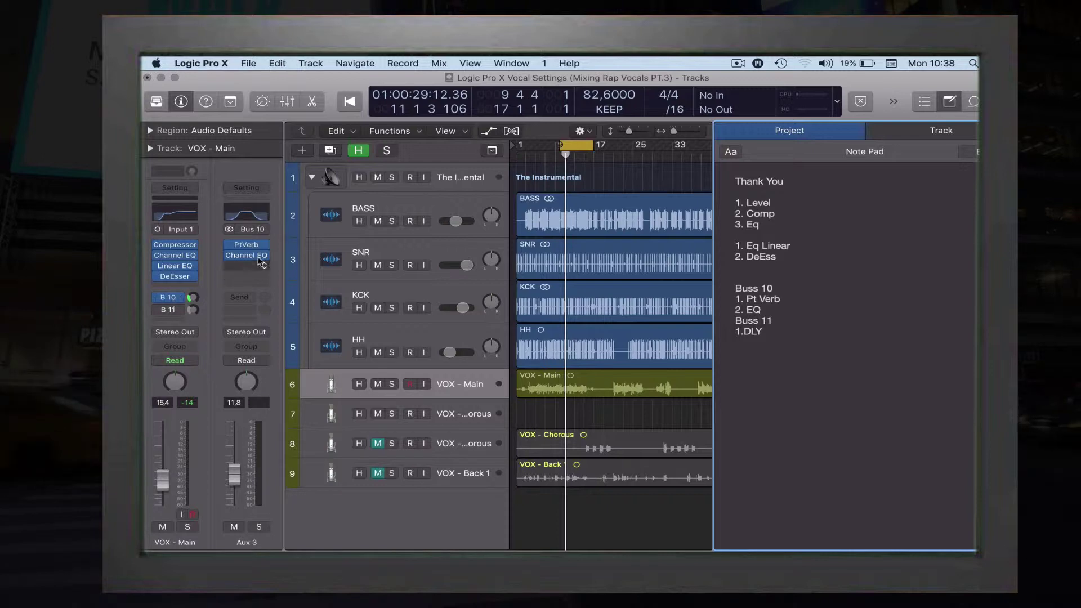
left_click(249, 247)
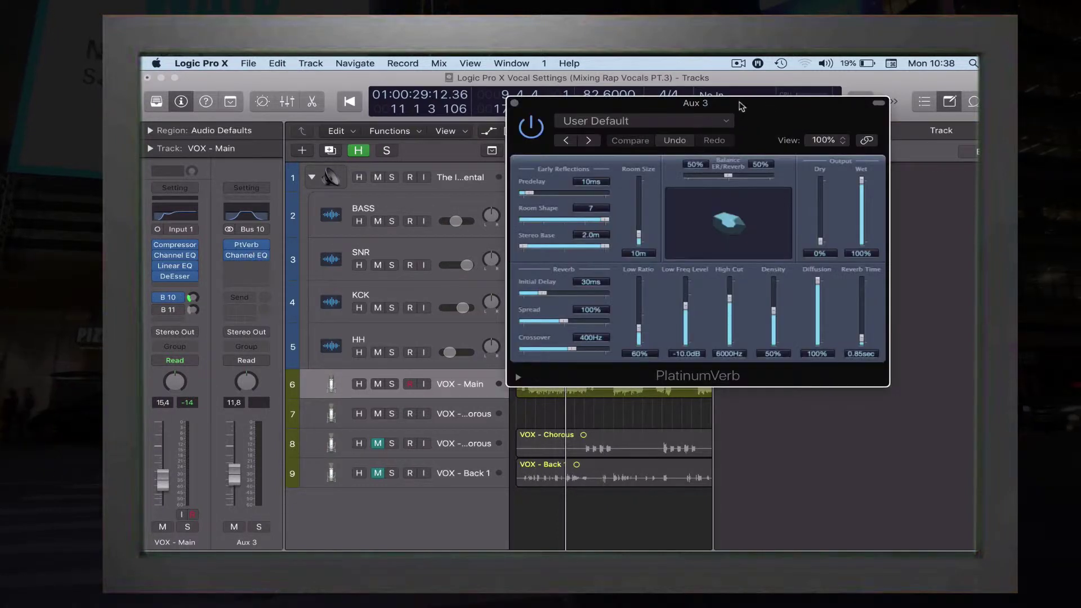
left_click_drag(741, 106, 583, 110)
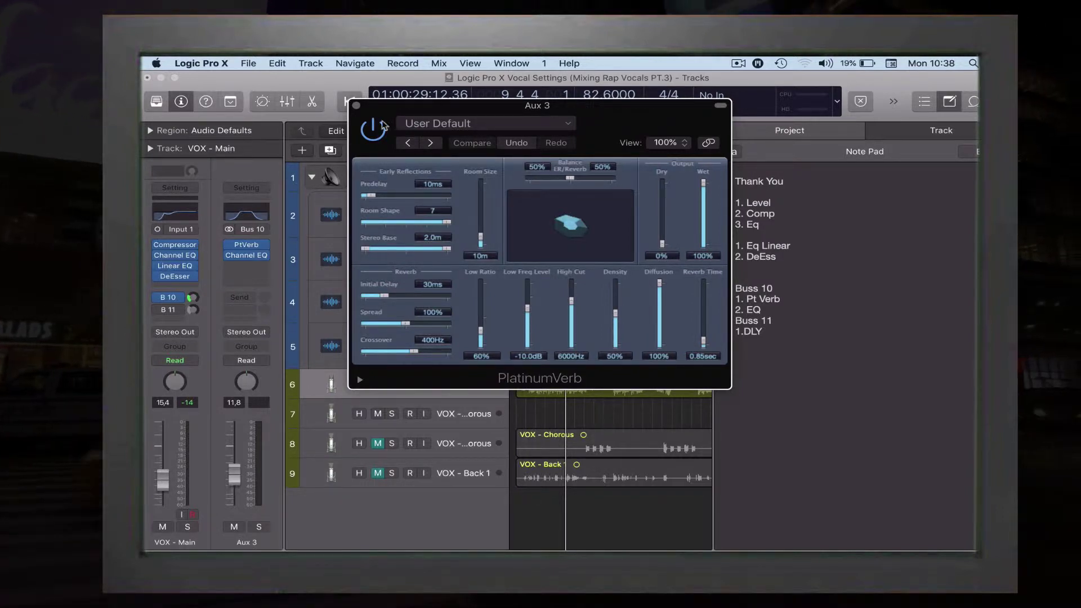
left_click(356, 105)
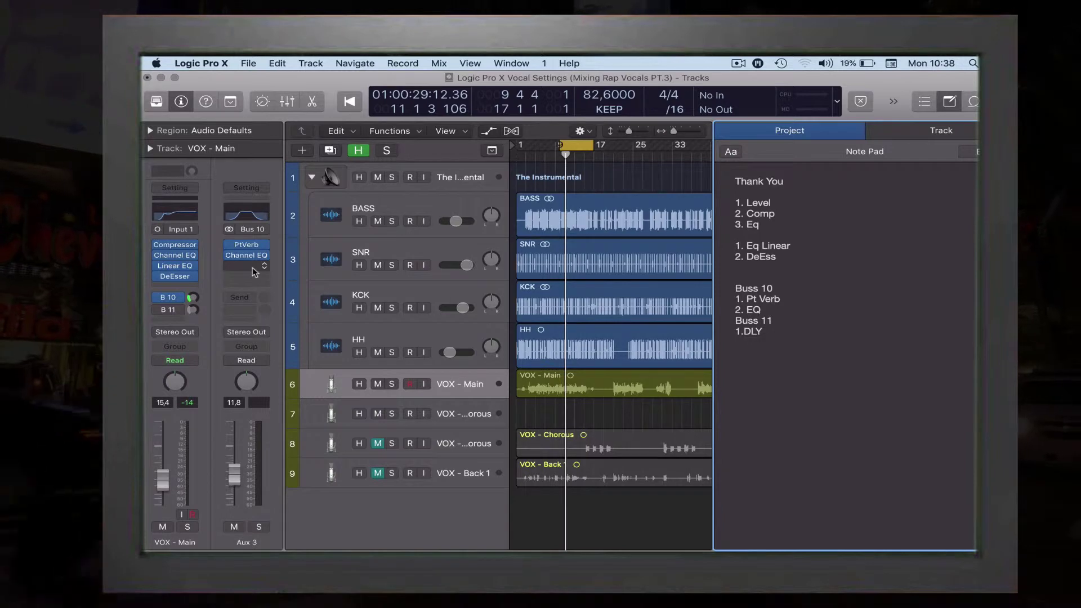
Browse the Legacy effects for an empty insert slot on Aux 3 to locate PlatinumVerb, leaving the slot empty.
left_click(253, 272)
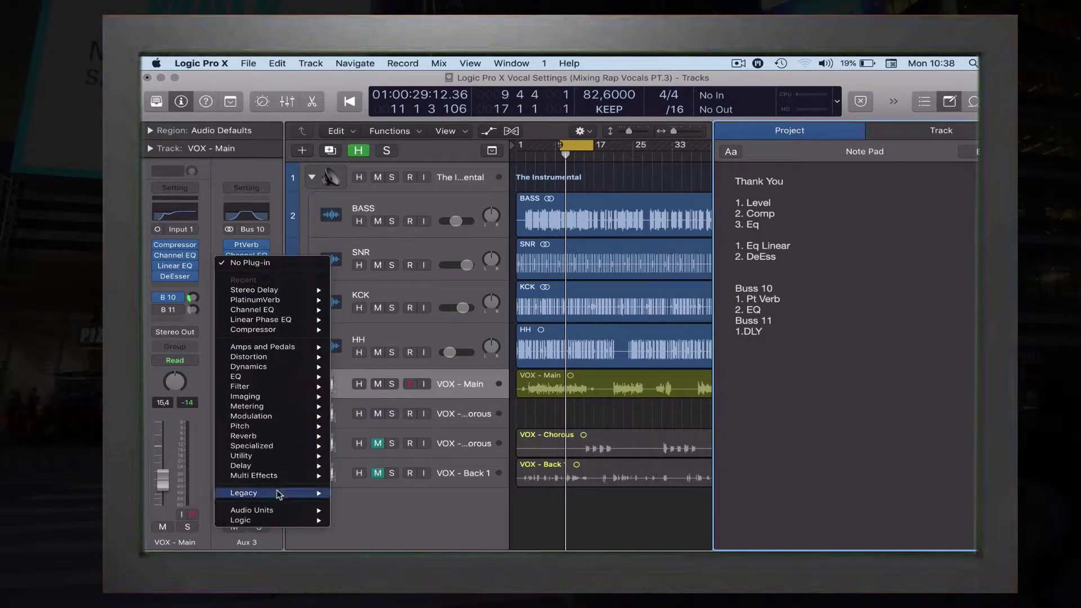
mouse_move(275, 492)
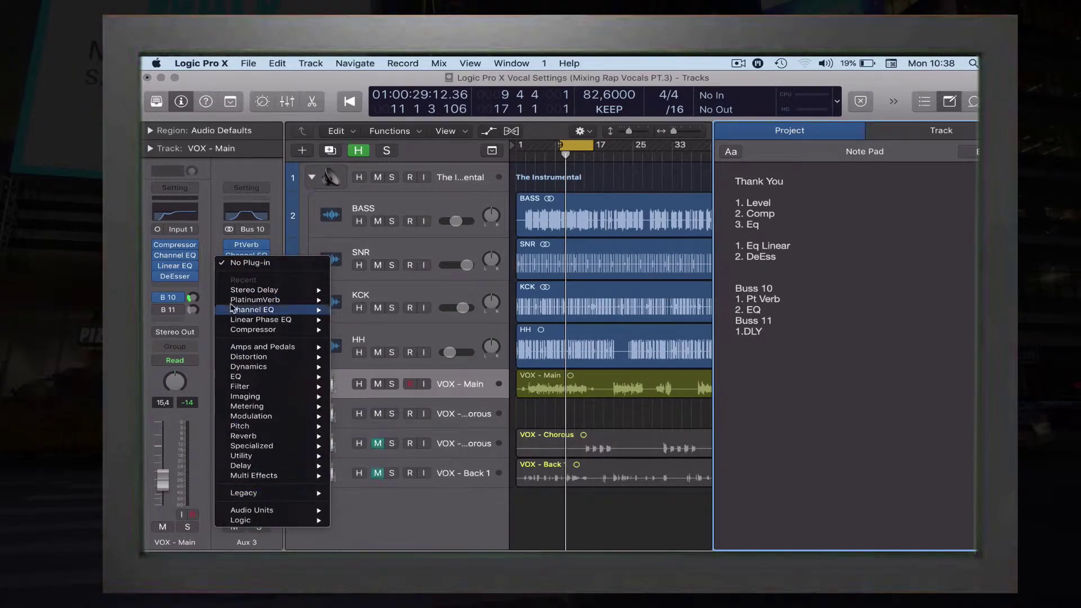
left_click(264, 241)
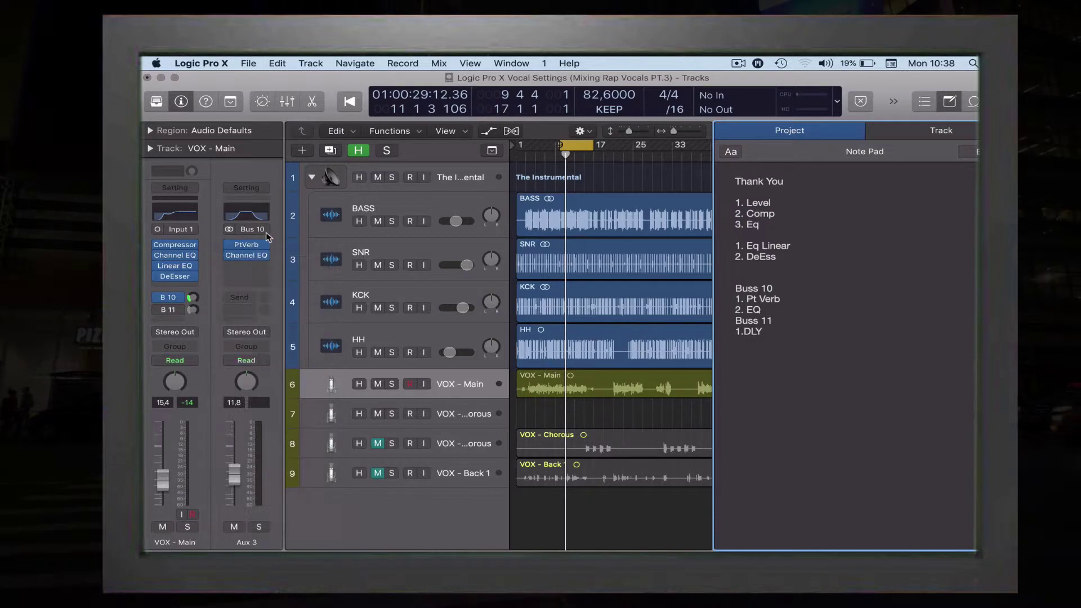
left_click(247, 266)
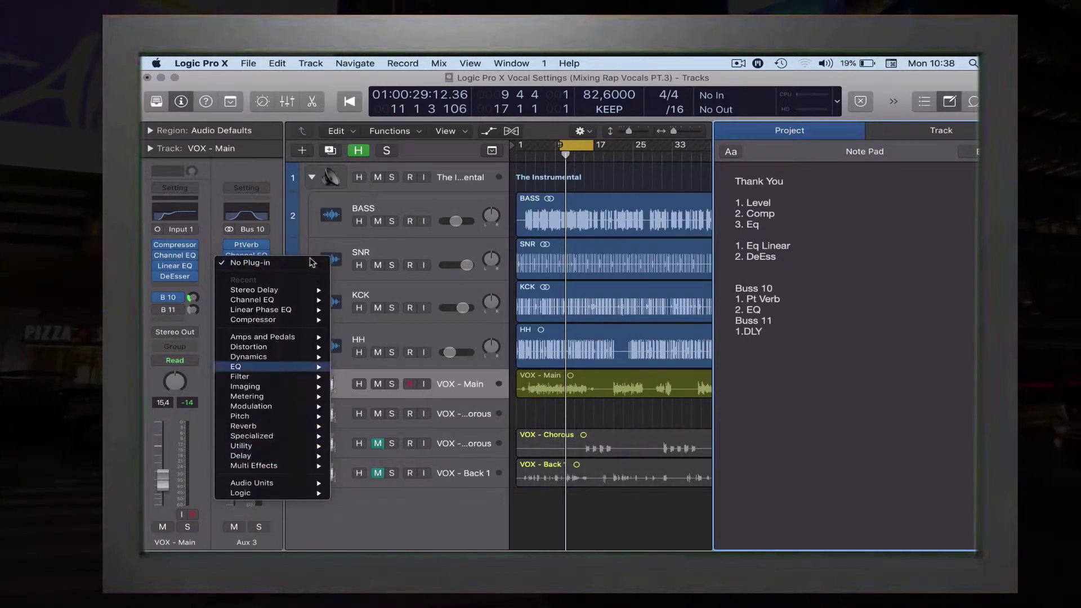
left_click(282, 227)
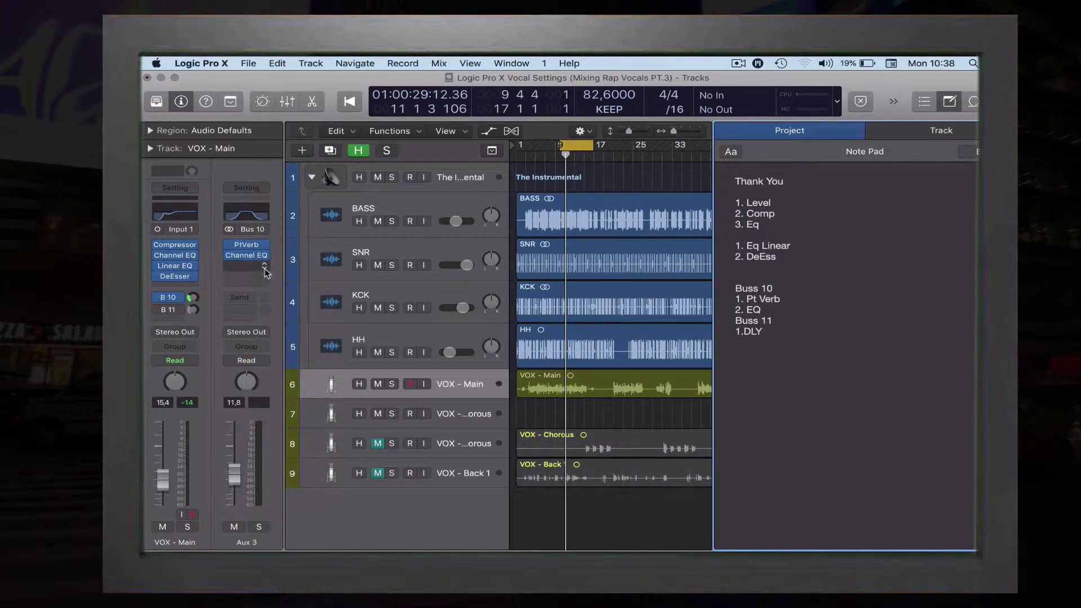
left_click(265, 271)
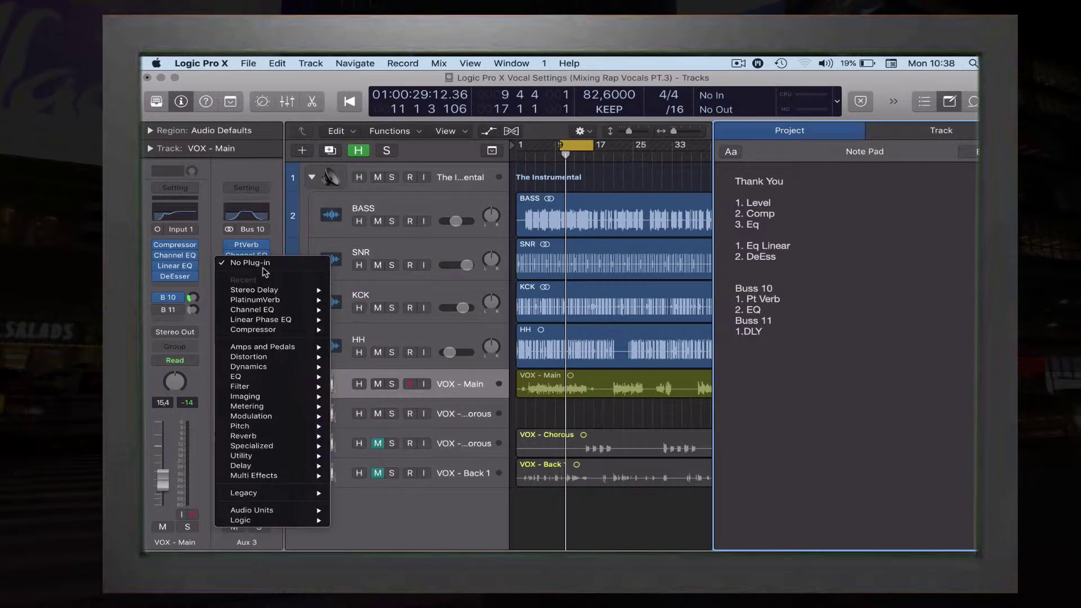
mouse_move(296, 495)
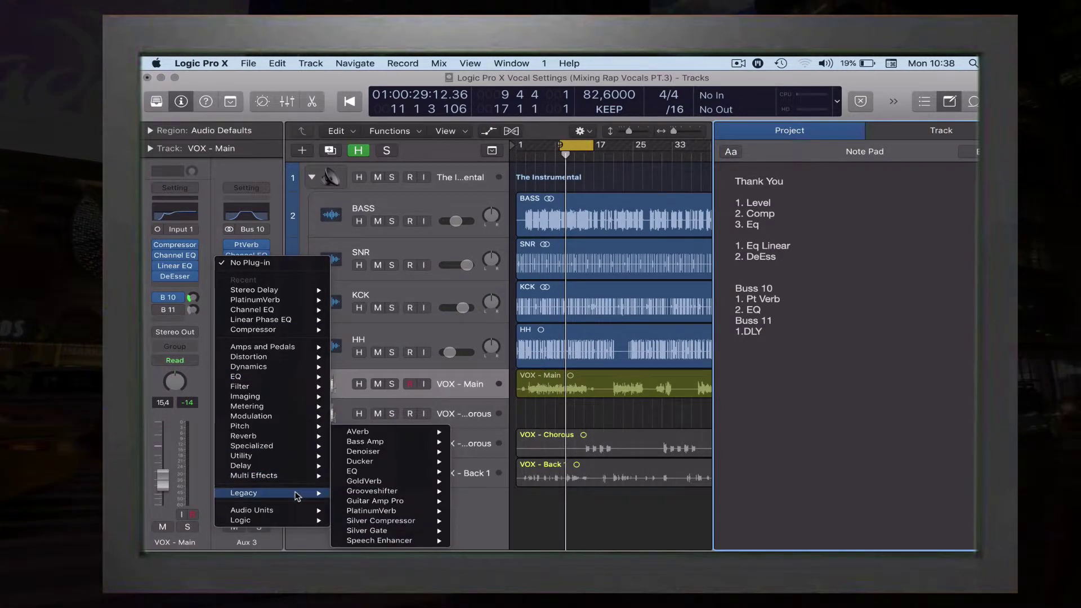
mouse_move(374, 456)
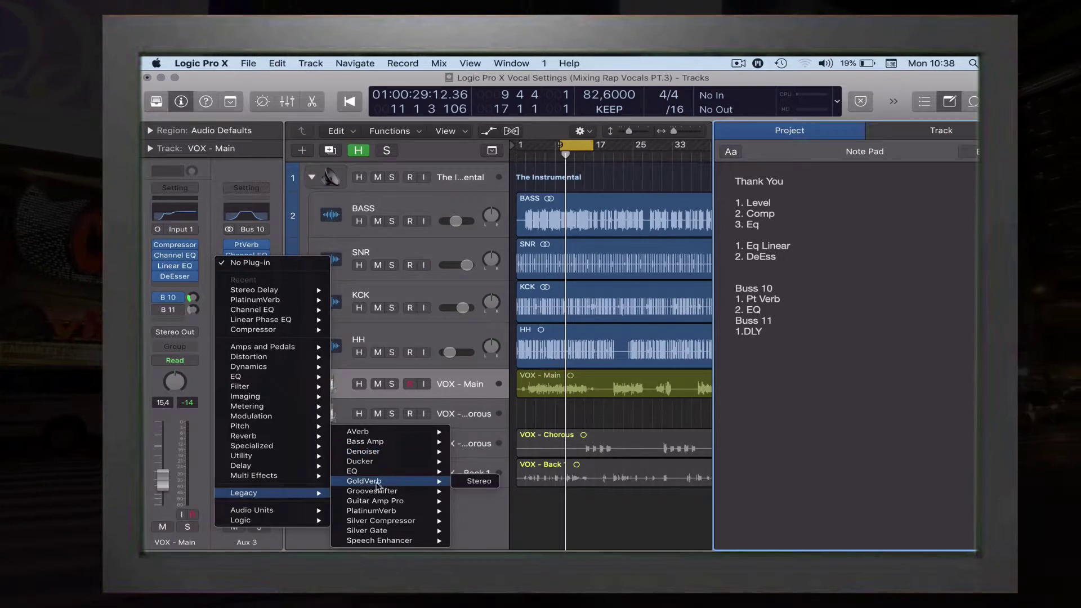
mouse_move(392, 511)
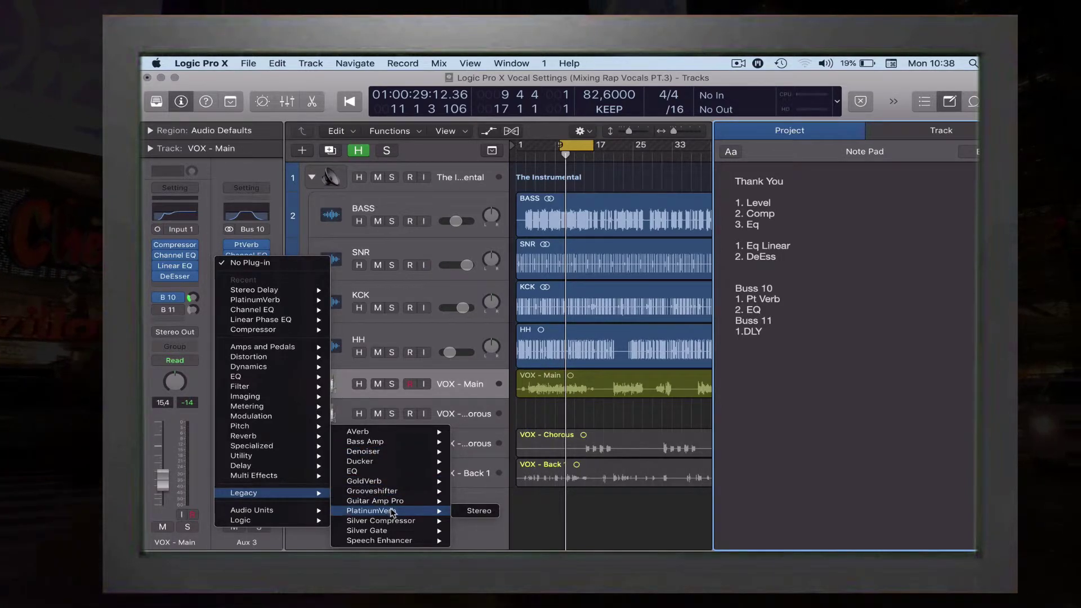
left_click(238, 173)
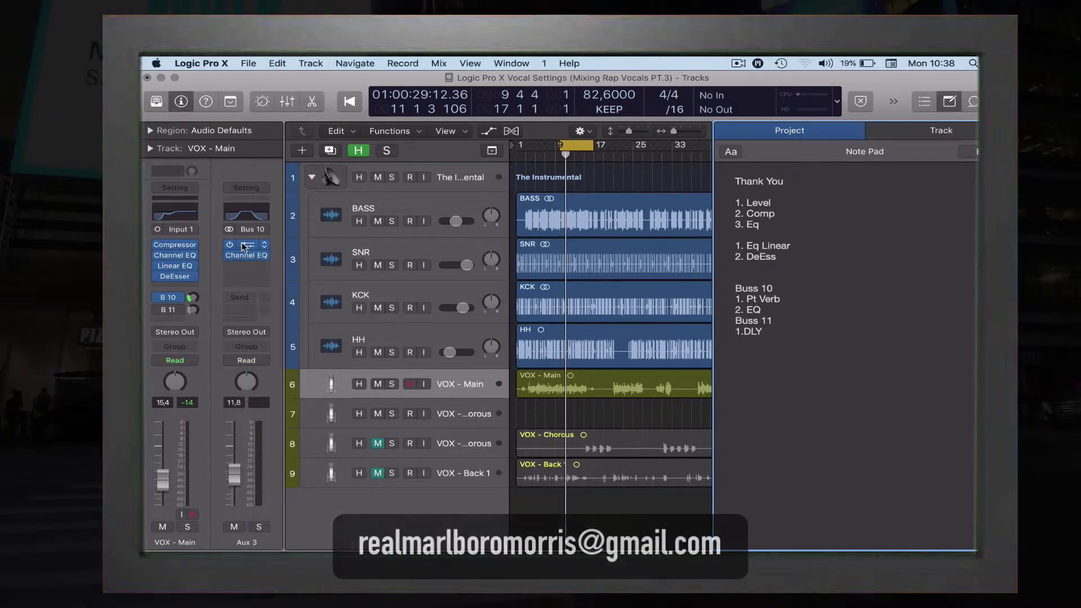
Reopen PlatinumVerb on Aux 3, examine its preset options and reverb parameters, and close it.
left_click(246, 246)
left_click_drag(633, 128, 632, 144)
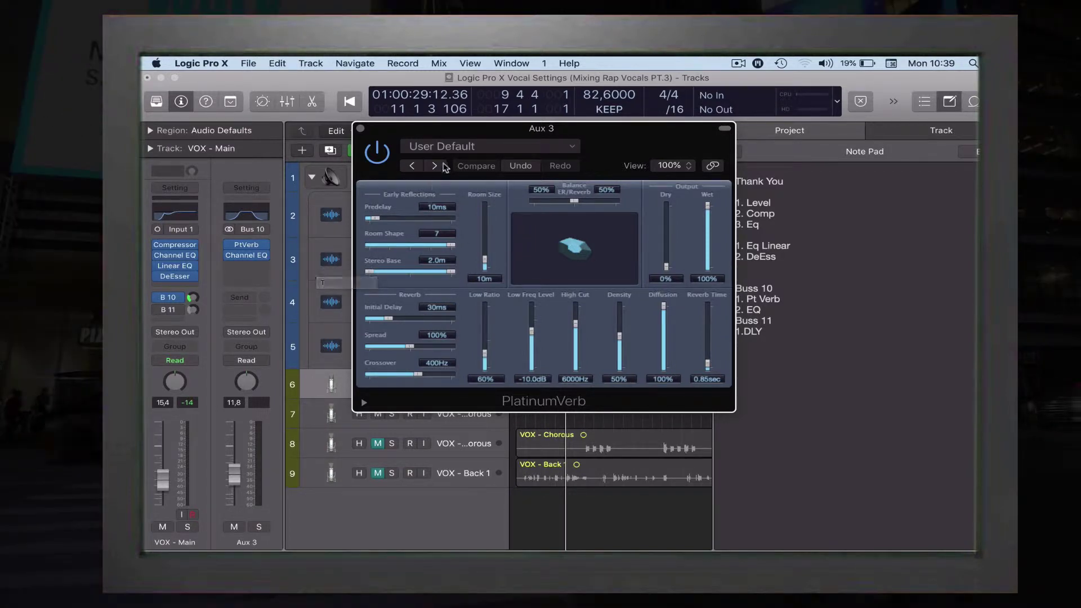
left_click(451, 147)
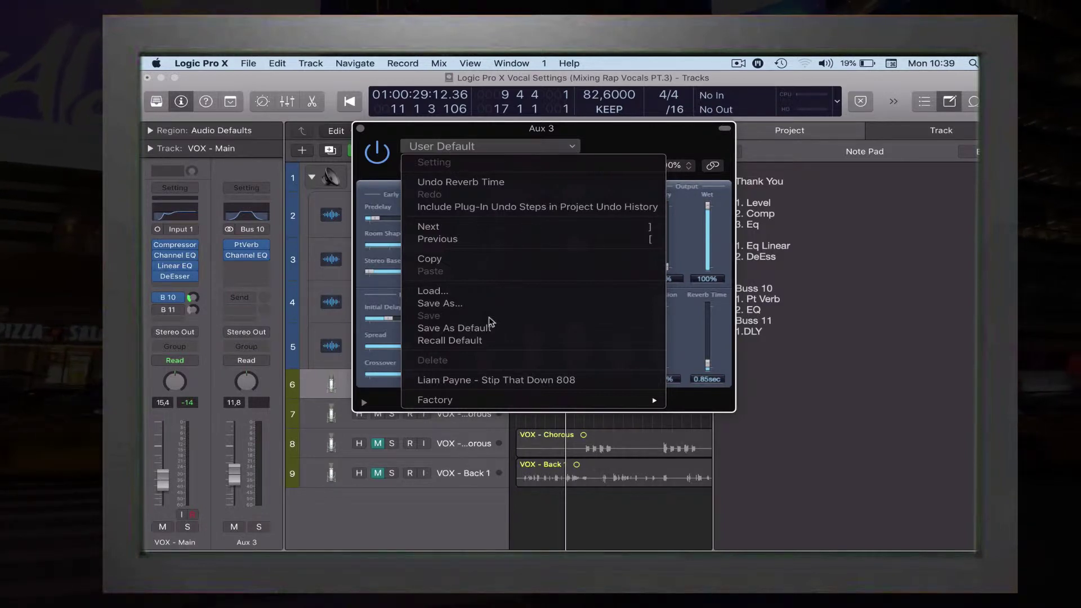
left_click(416, 137)
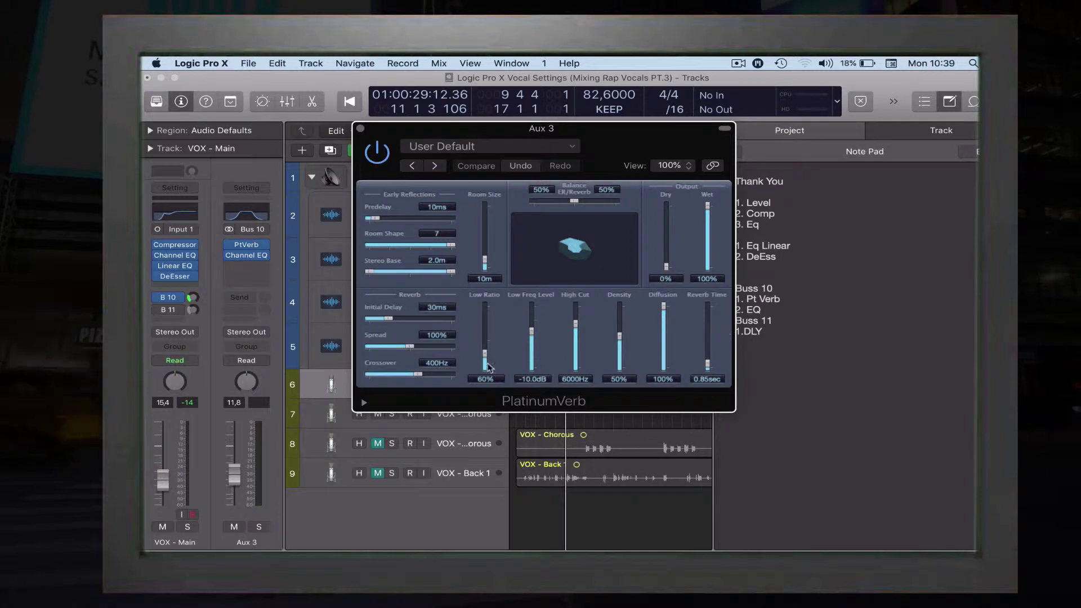
left_click(361, 129)
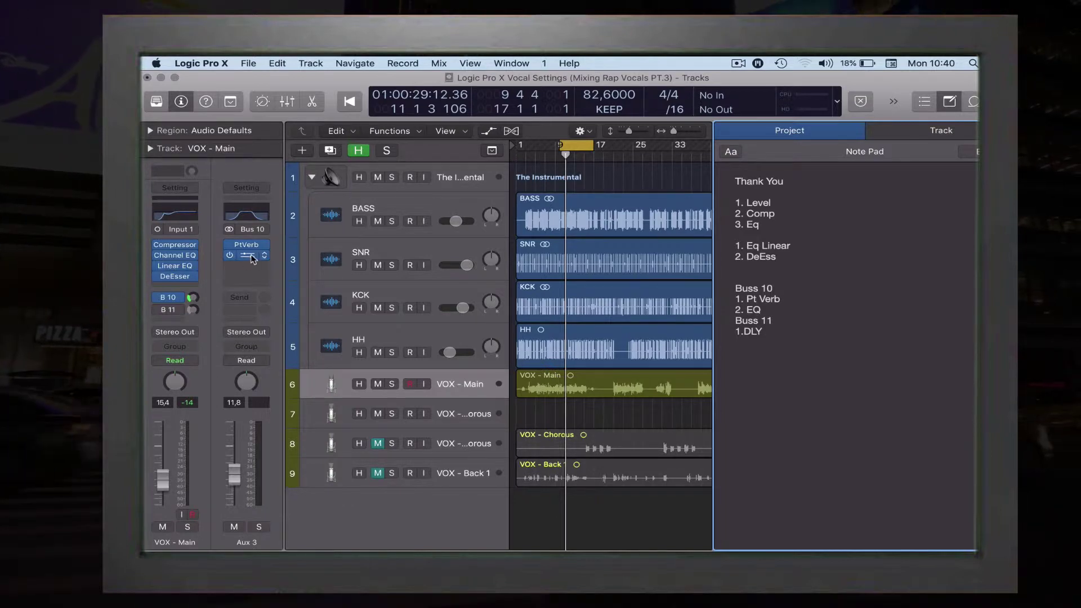
Open the Channel EQ on Aux 3, enlarge its view to 79%, and examine the low-cut and high-cut filtering.
mouse_move(248, 257)
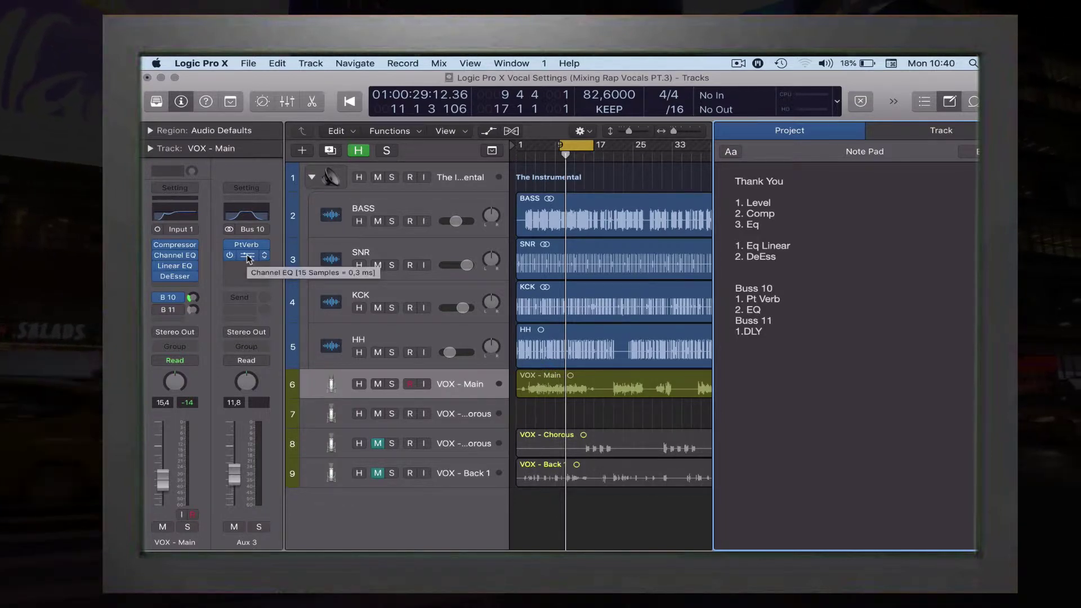
left_click(247, 256)
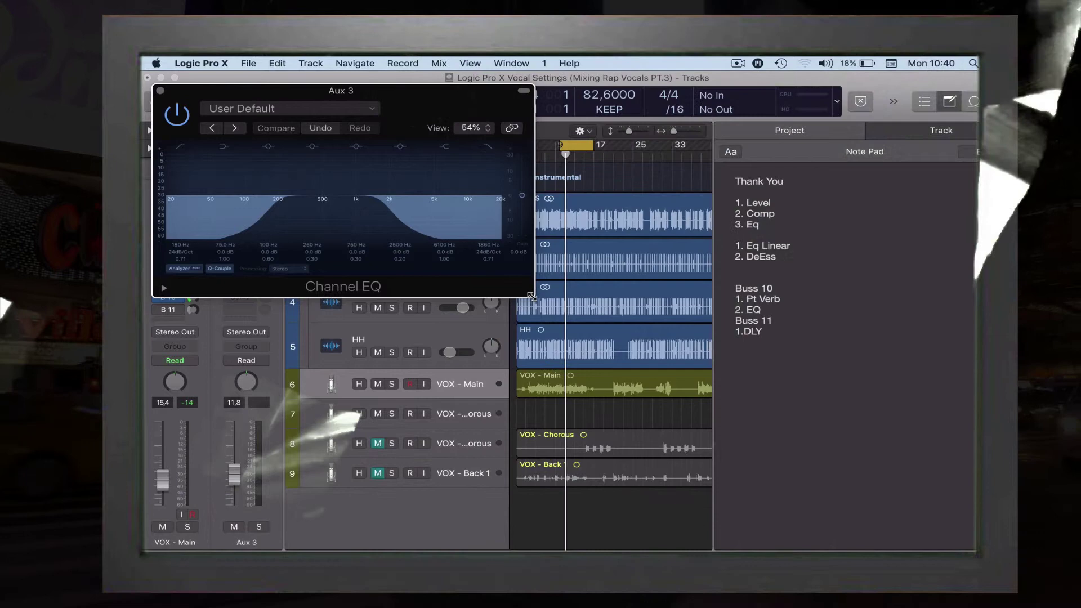
left_click_drag(531, 295, 711, 361)
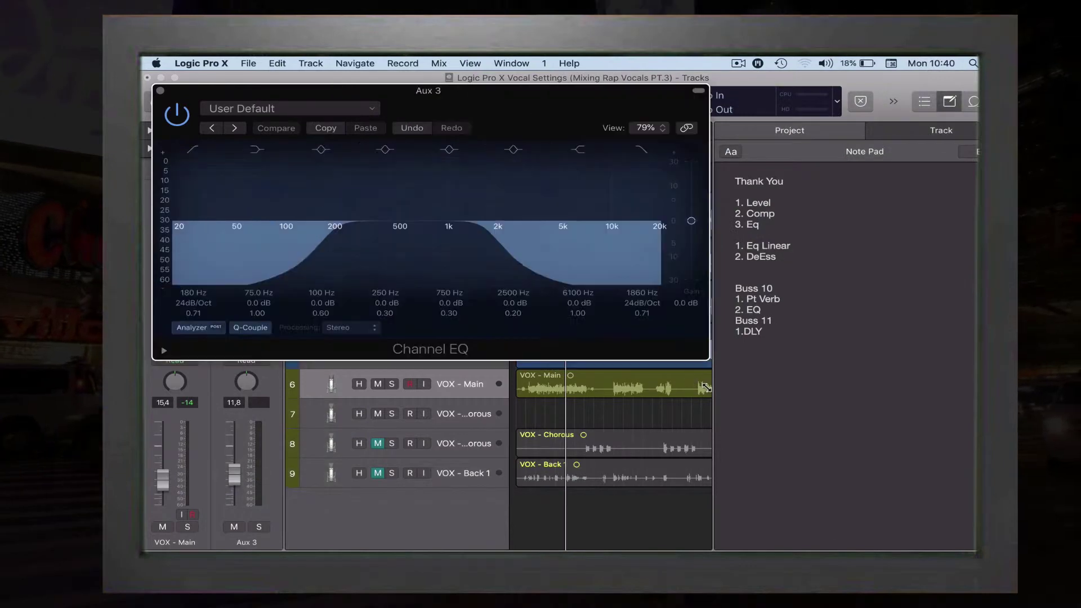
left_click_drag(505, 116, 629, 152)
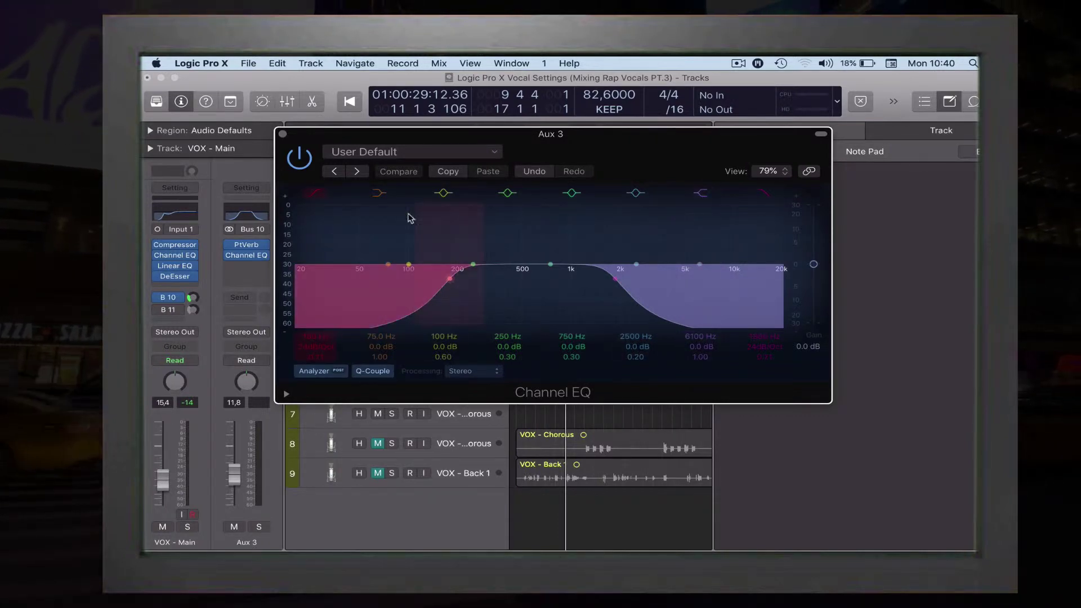
left_click(283, 134)
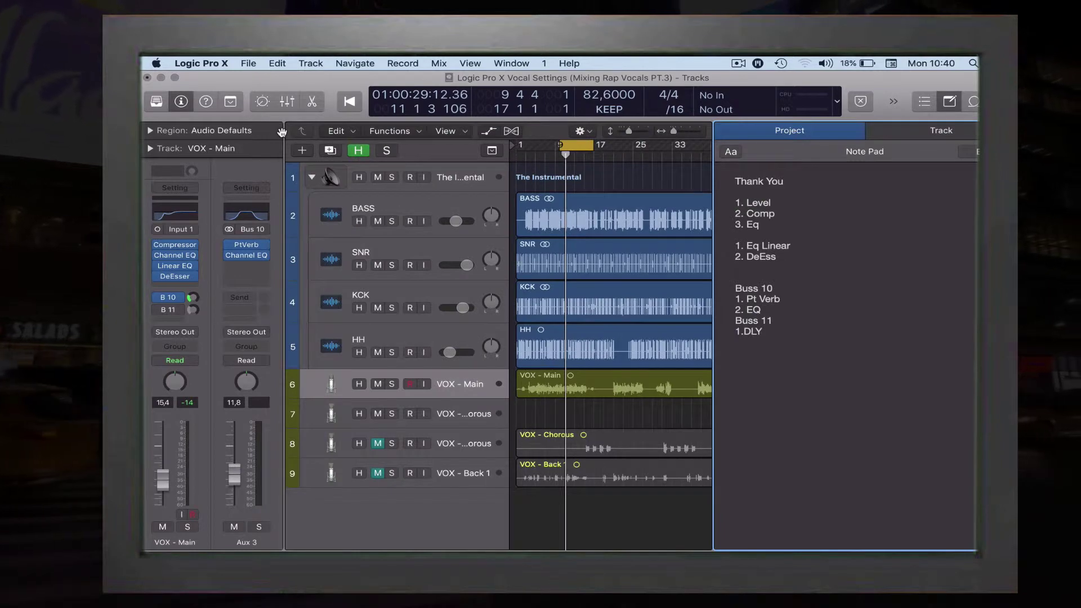
Listen to VOX - Main with only the Bus 10 reverb, then turn on the Bus 11 delay send and resume playback.
key("space")
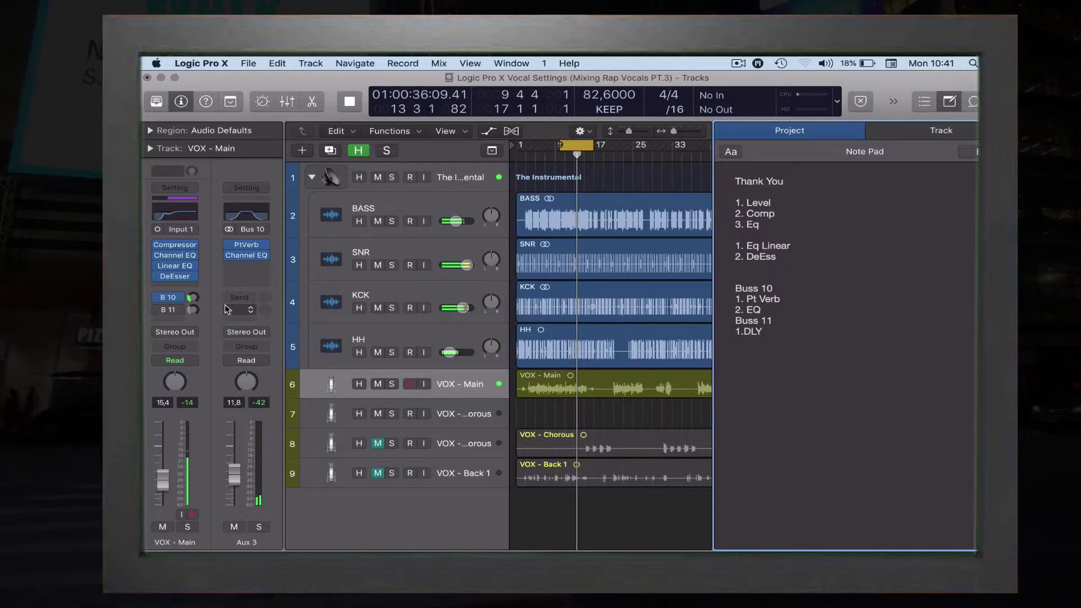
key("space")
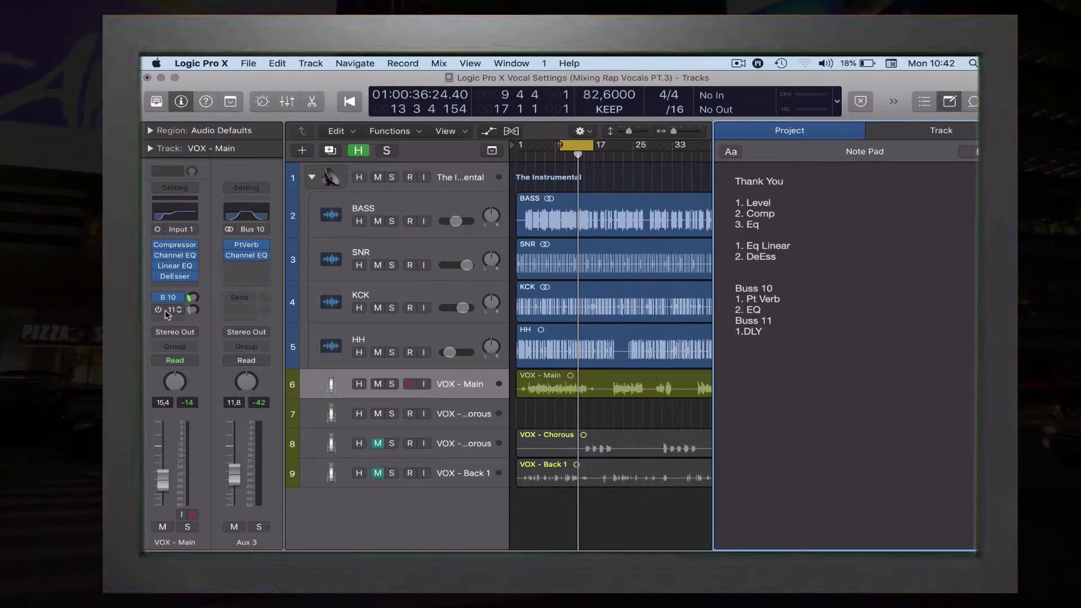
left_click(167, 311)
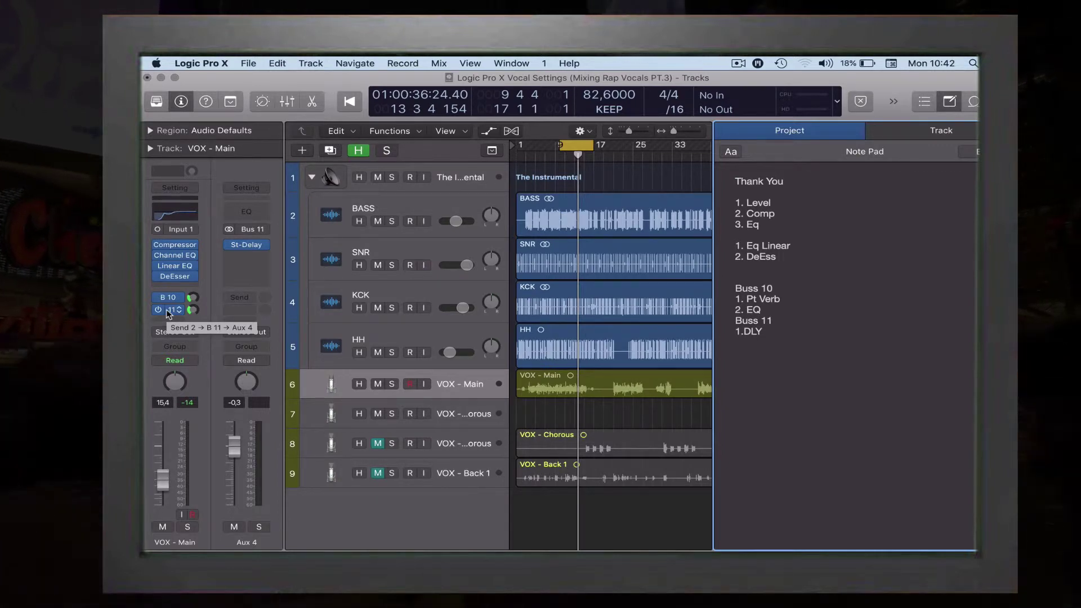
key("space")
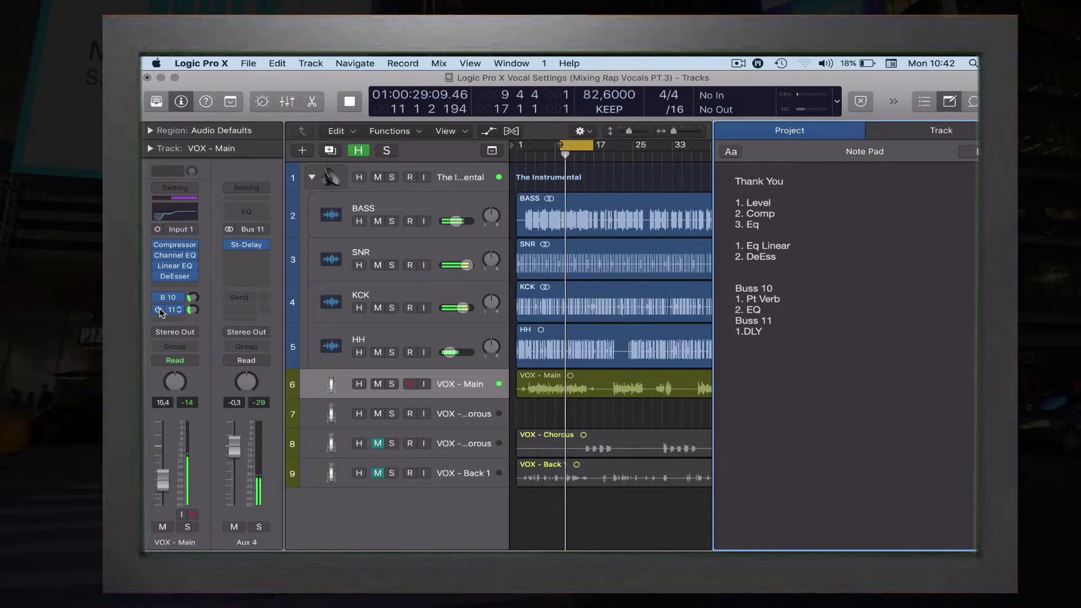
Compare VOX - Main with the Bus 11 delay send bypassed and active during playback, leaving the send on, and stop playback.
left_click(158, 310)
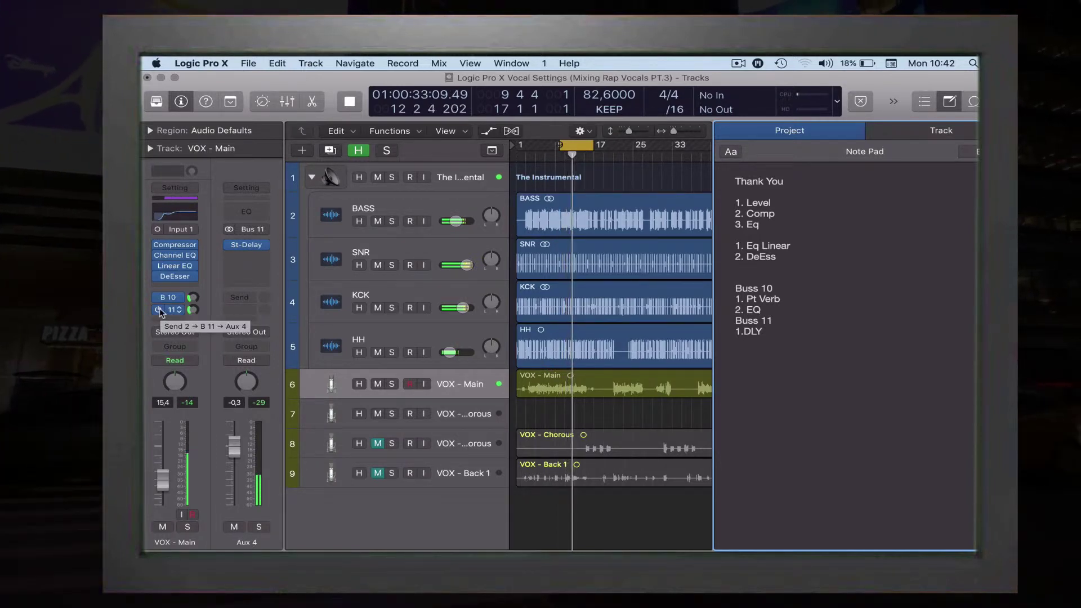
left_click(159, 310)
key("space")
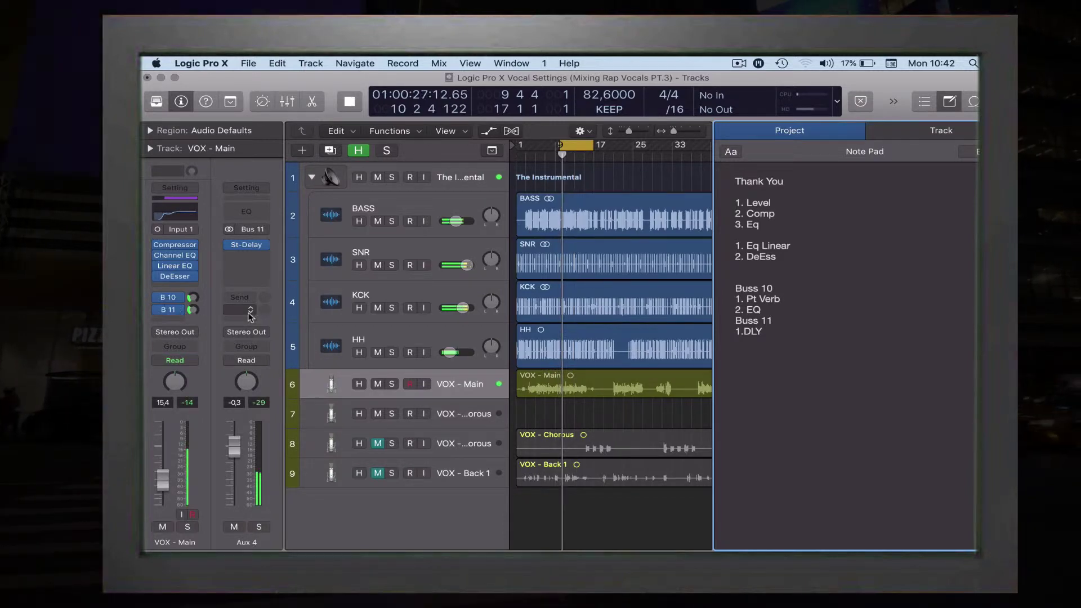
key("space")
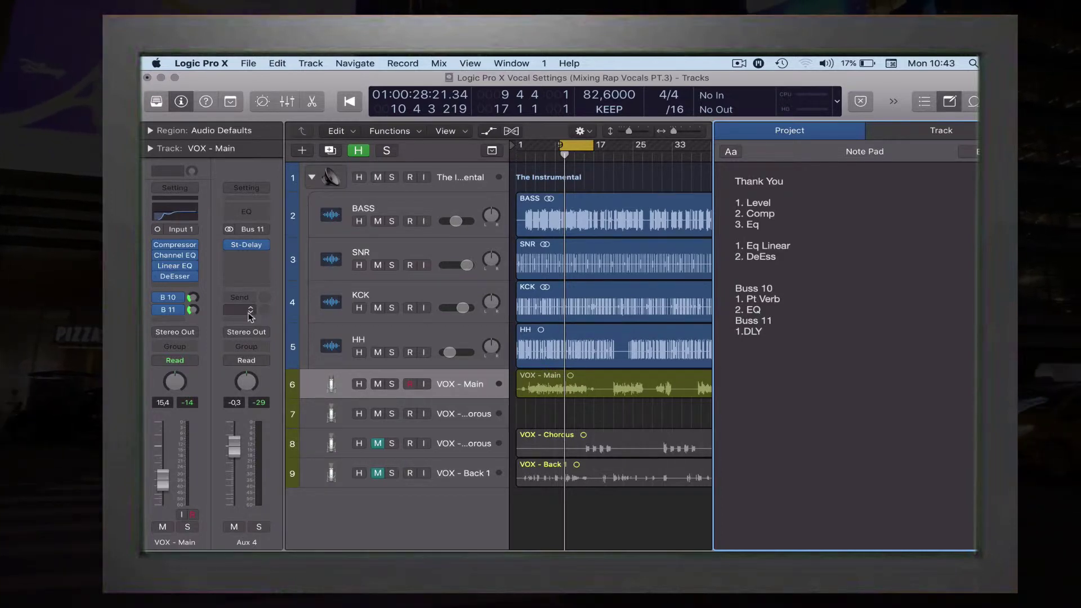
Open the Stereo Delay on Aux 4, examine its note, deviation, filter, feedback and output mix settings, and close it unchanged.
left_click(248, 244)
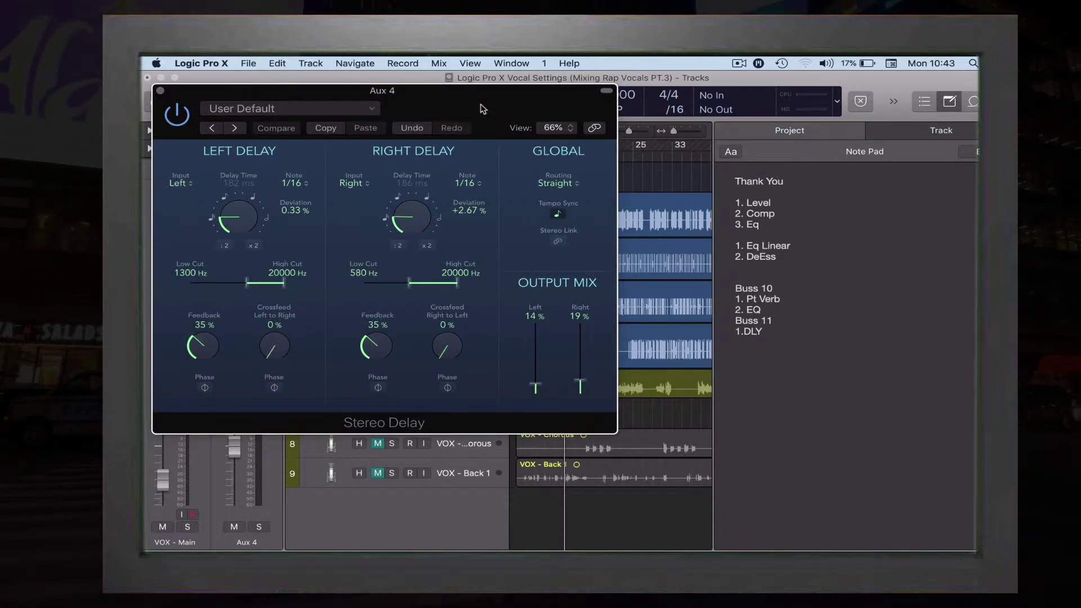
left_click_drag(480, 109, 690, 114)
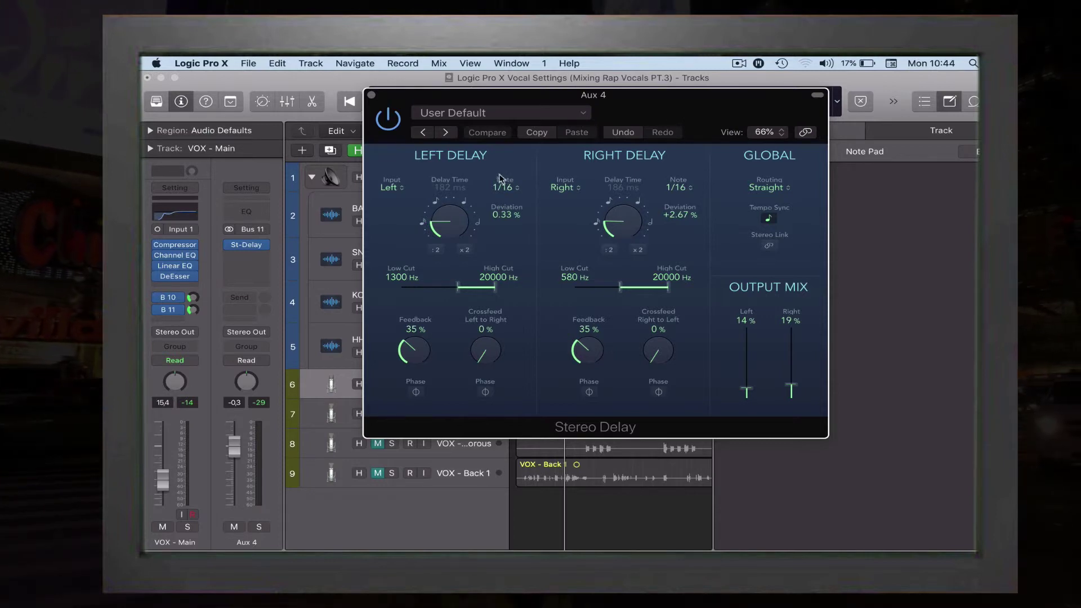
mouse_move(659, 111)
left_mouse_down()
mouse_move(659, 151)
mouse_move(658, 99)
left_mouse_up()
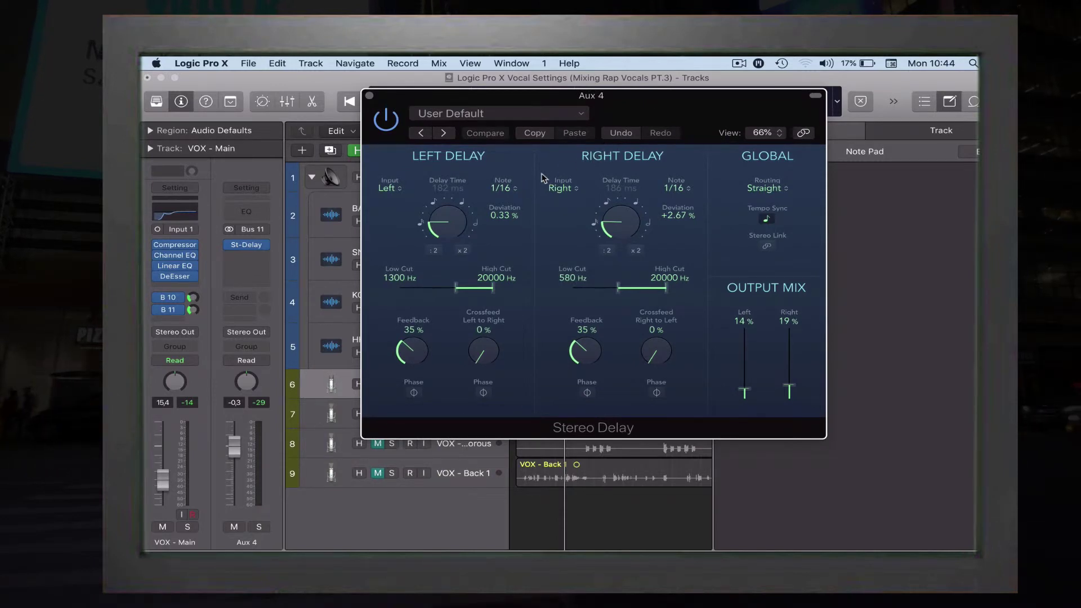
left_click(507, 190)
left_click(503, 193)
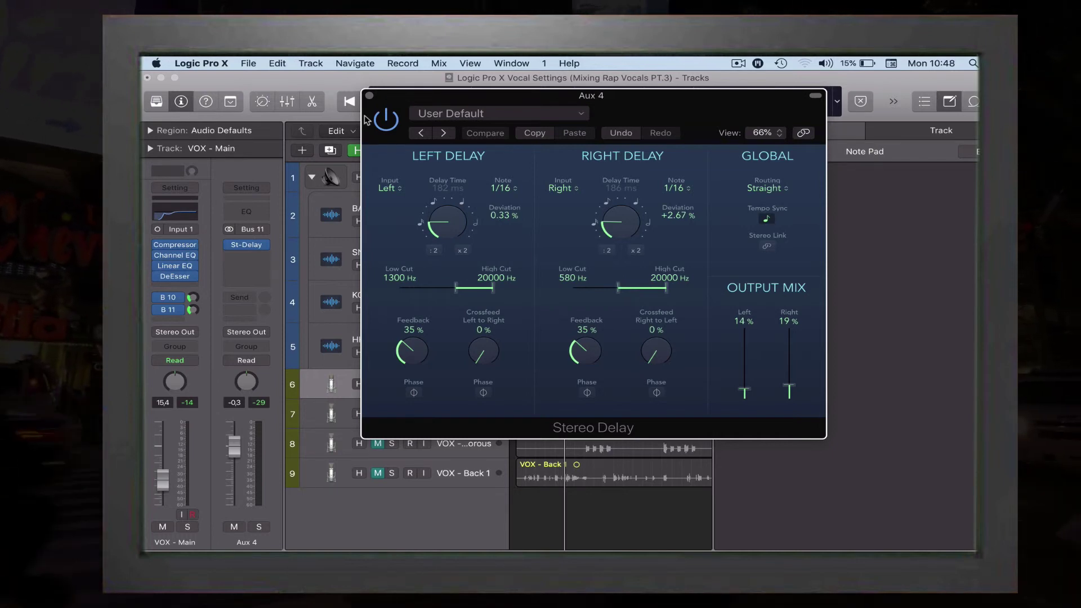
left_click(369, 96)
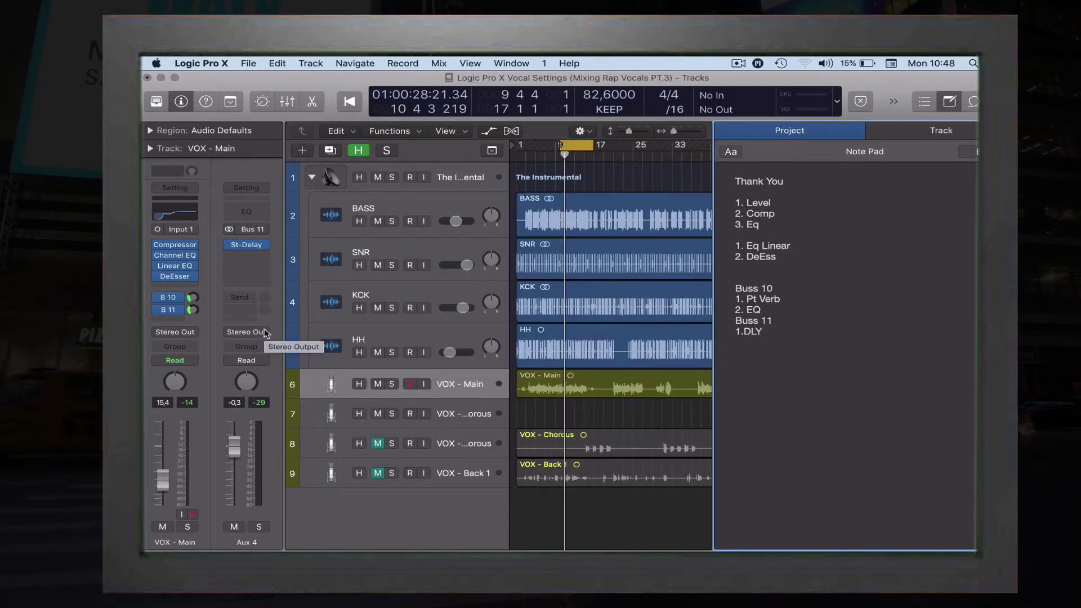
Play the cycled section twice to hear VOX - Main in the mix with both sends active, stopping playback each time.
key("space")
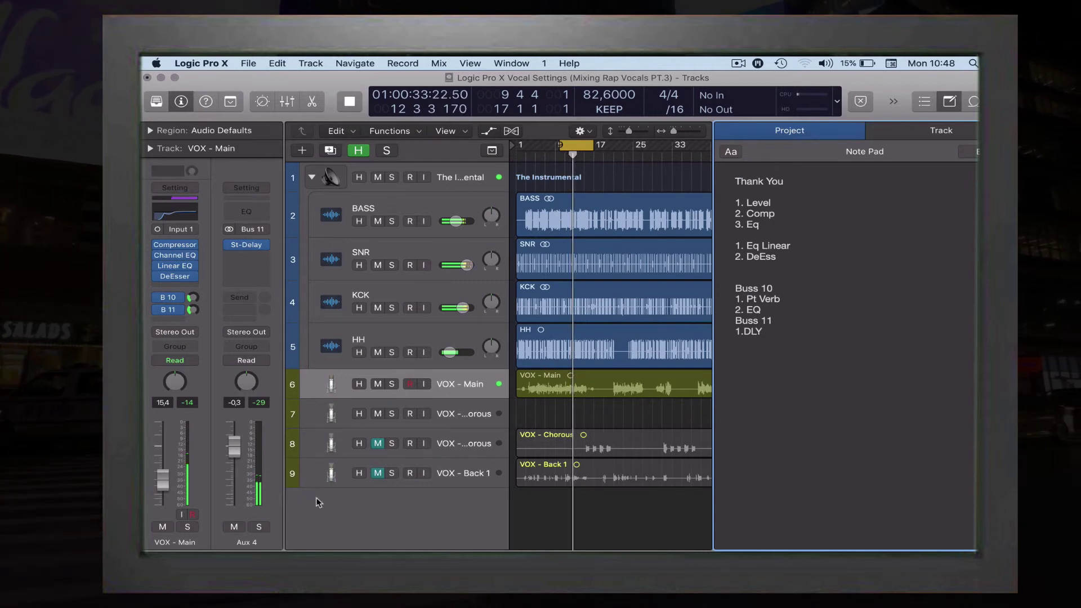
key("space")
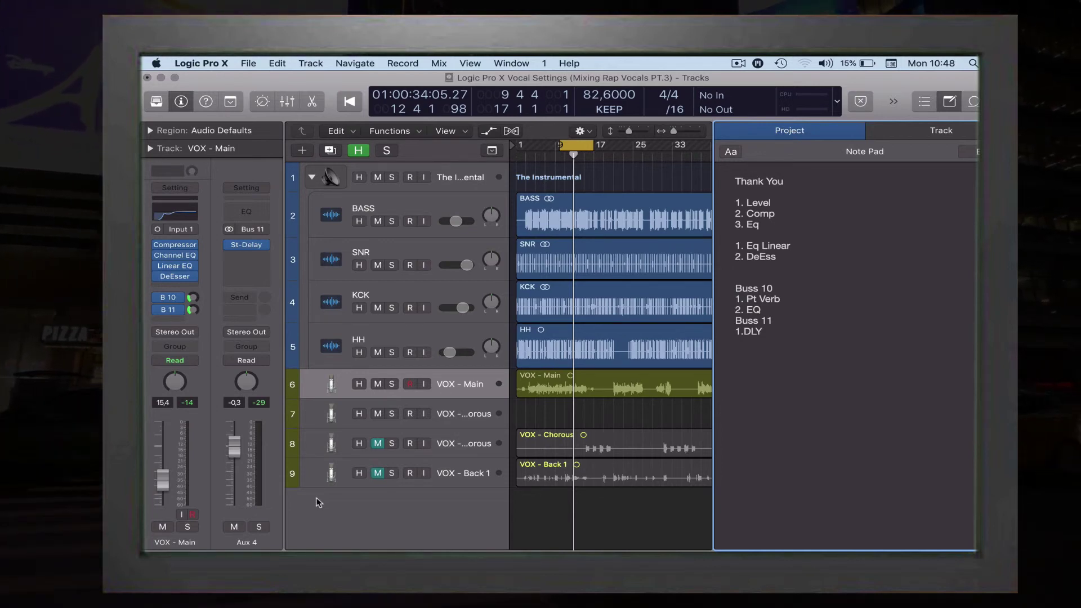
key("space")
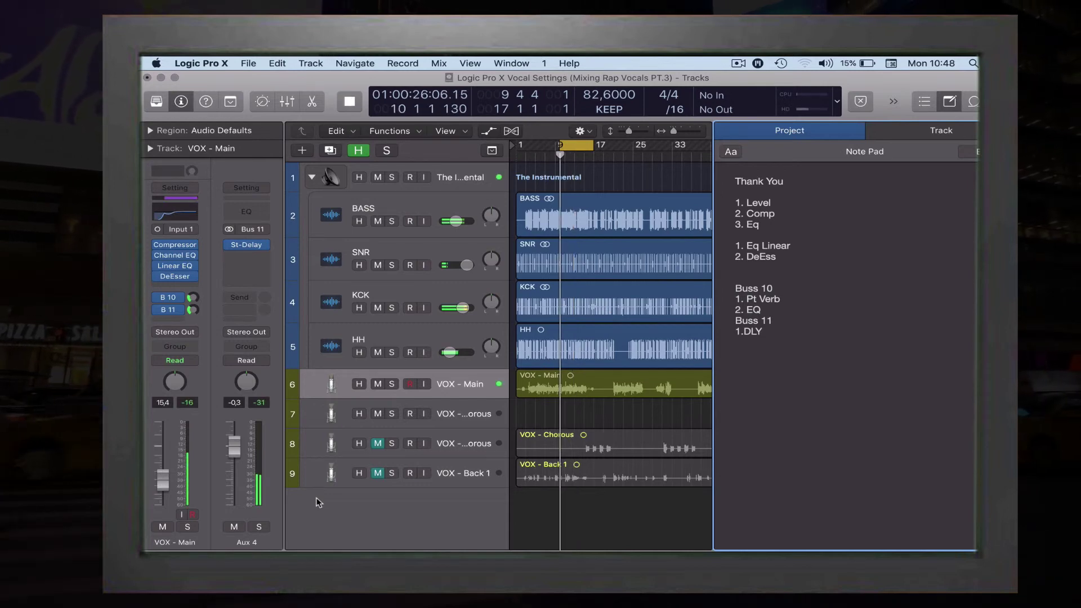
key("space")
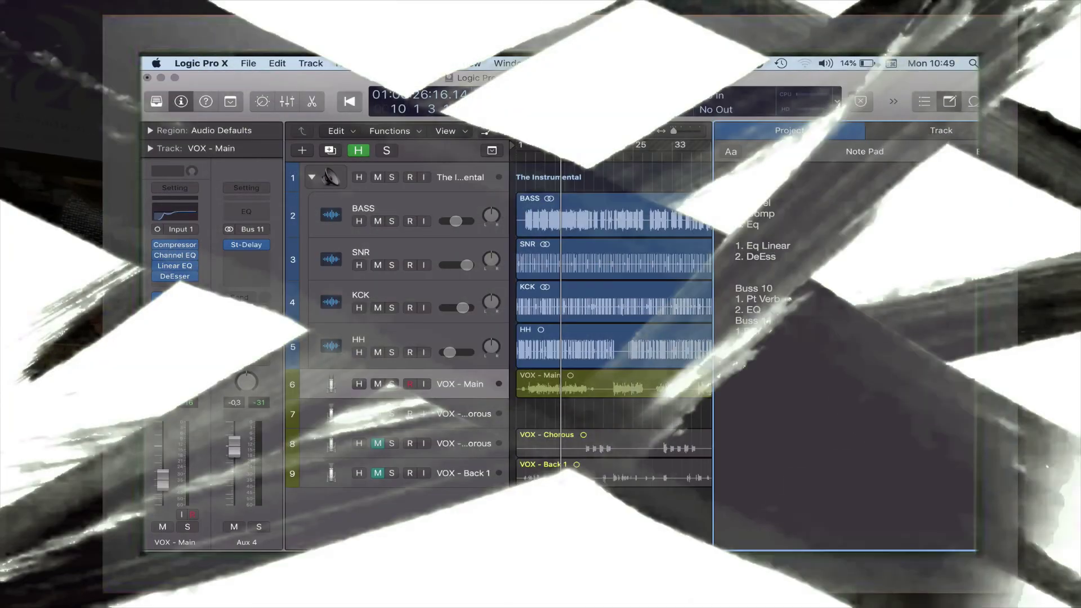
mouse_move(191, 298)
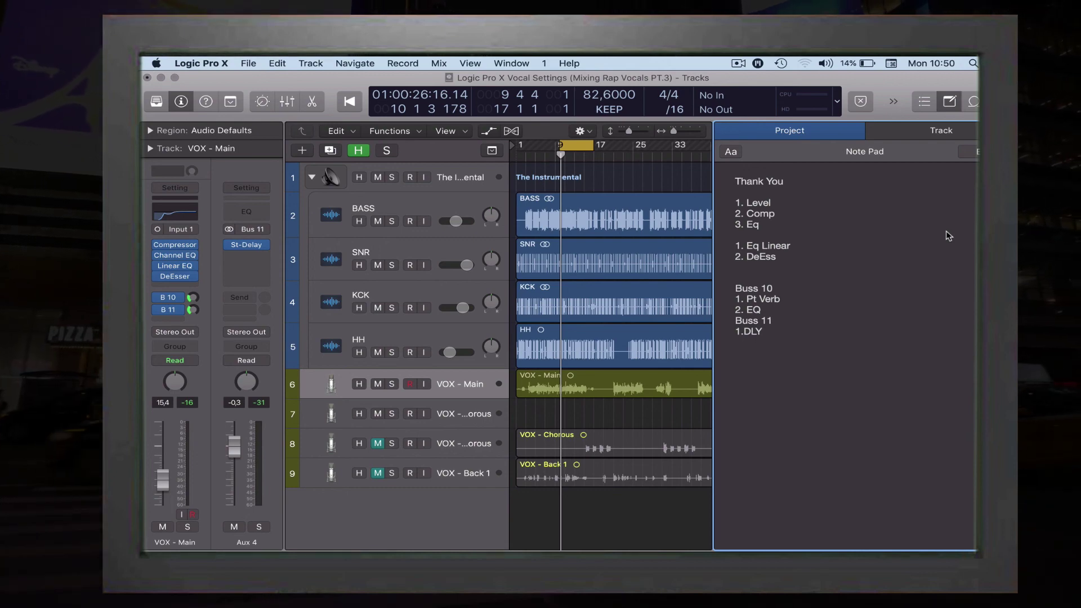
left_click(738, 63)
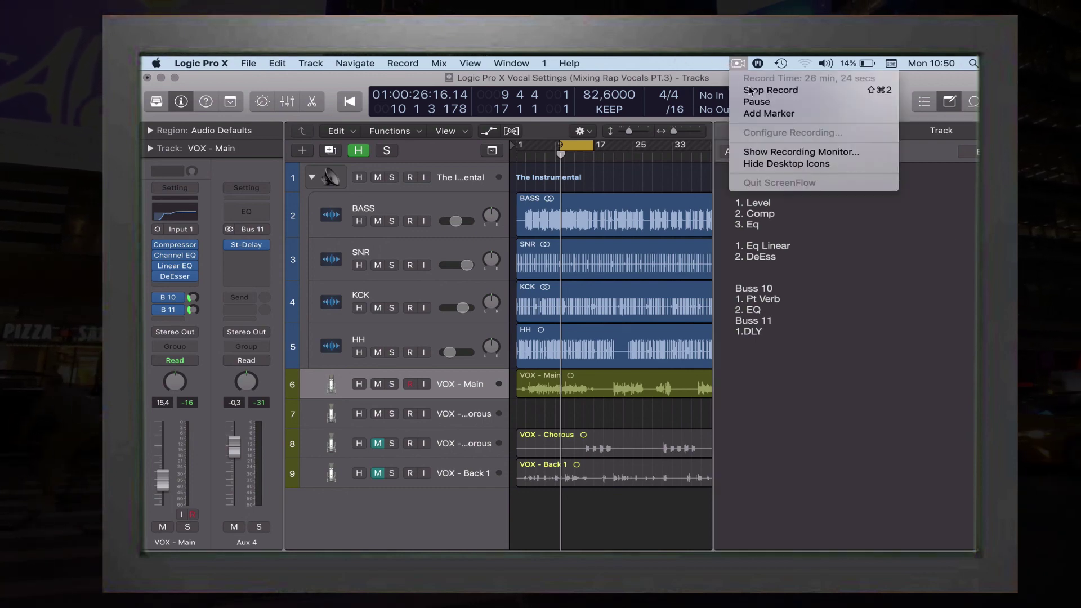